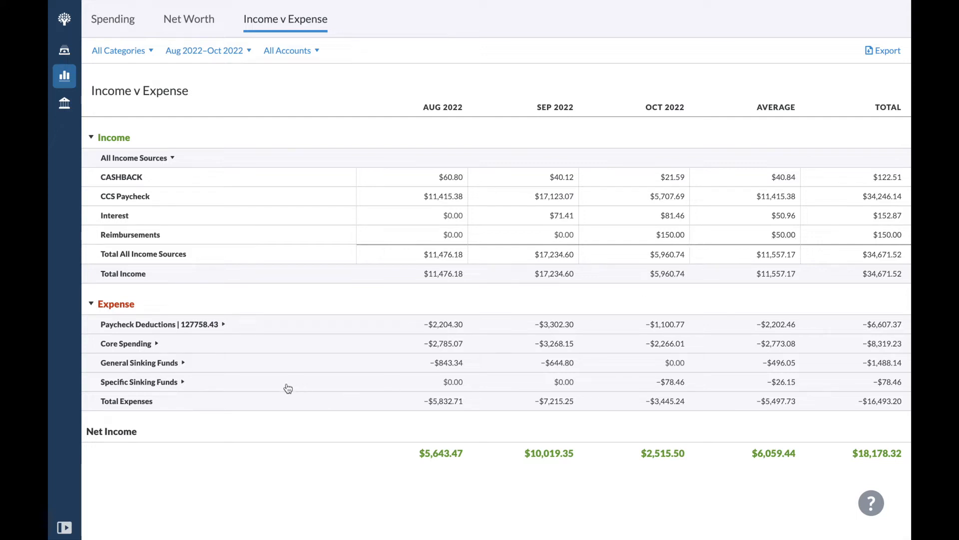
Review the category breakdowns of General Sinking Funds and Core Spending in the Income v Expense report, collapsing each group again
click(183, 364)
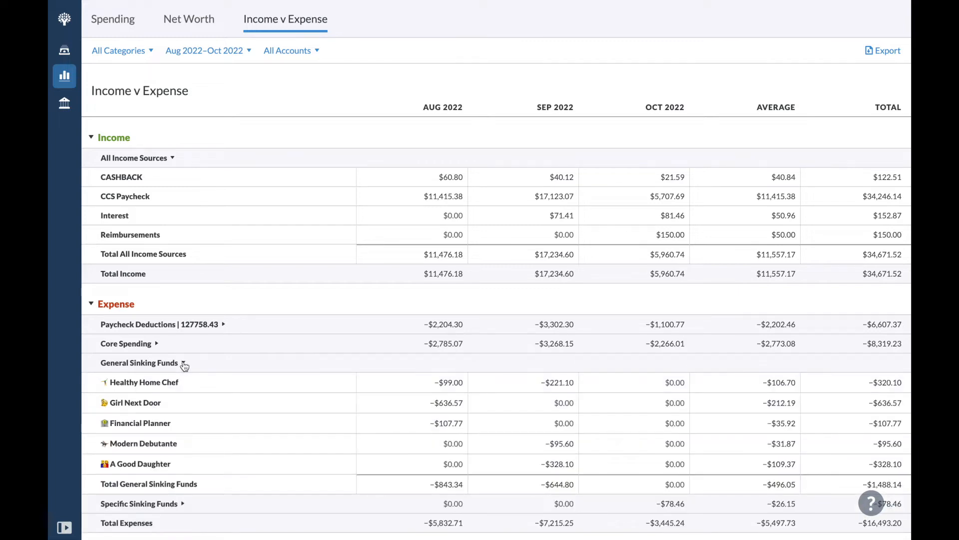
click(184, 365)
click(155, 344)
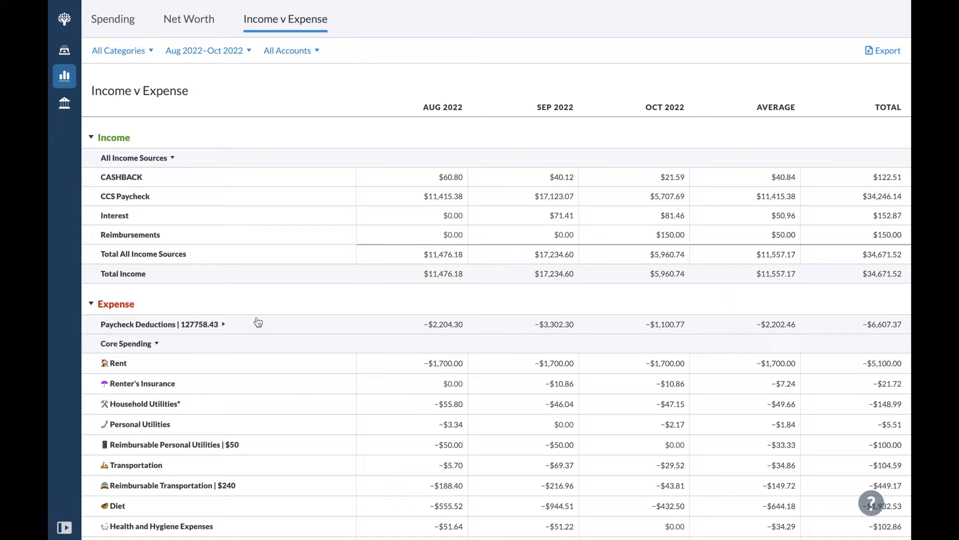
click(157, 344)
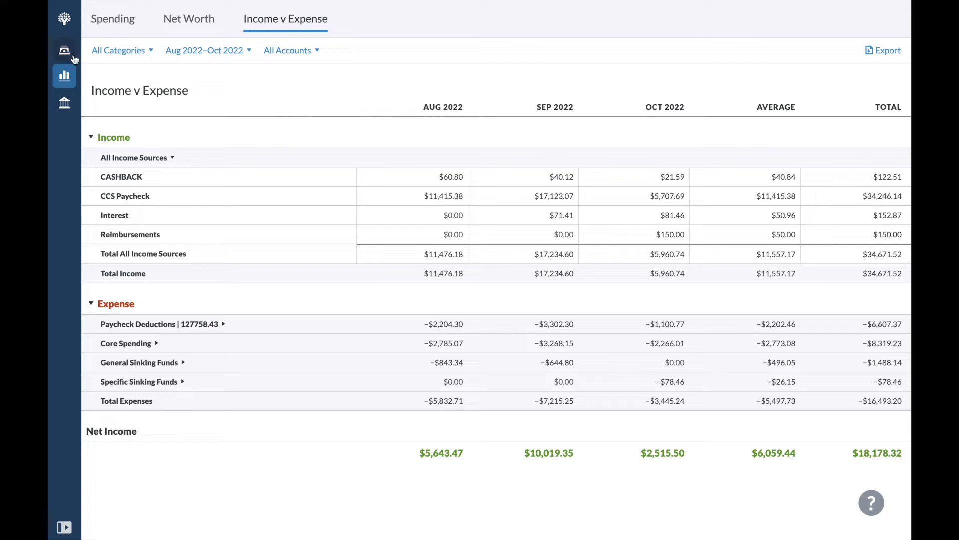
Open the October 2022 budget and review the categories under Core Savings and Investments and Emergency Funds, leaving both groups collapsed
click(98, 68)
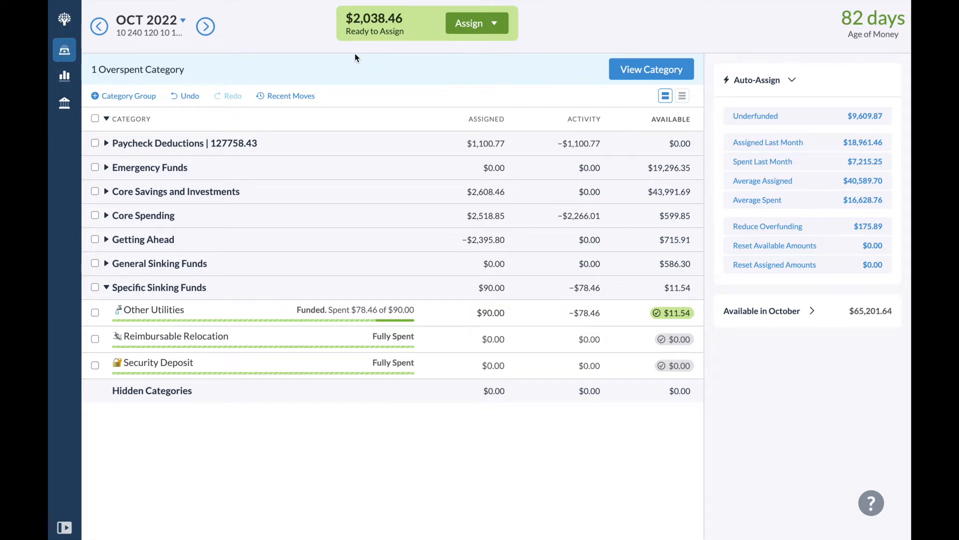
click(107, 192)
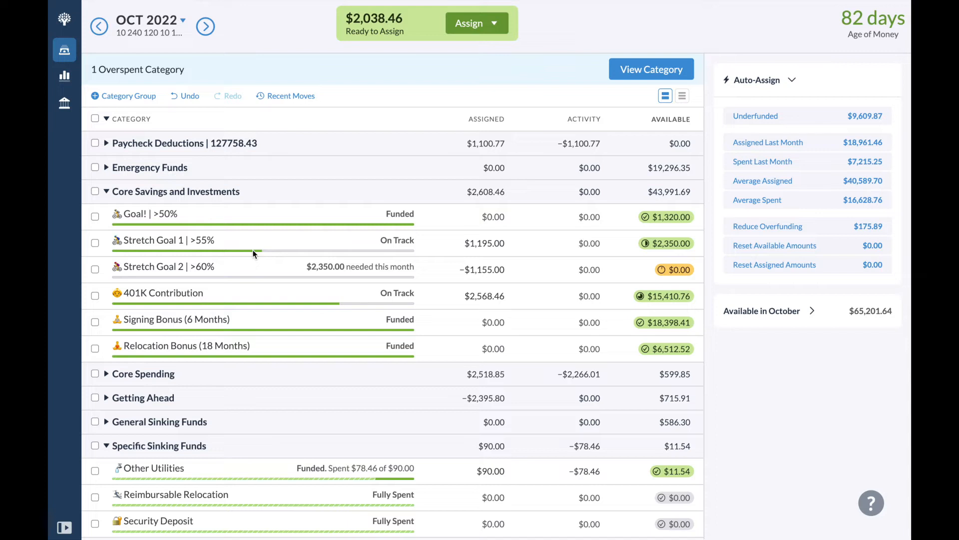
click(106, 168)
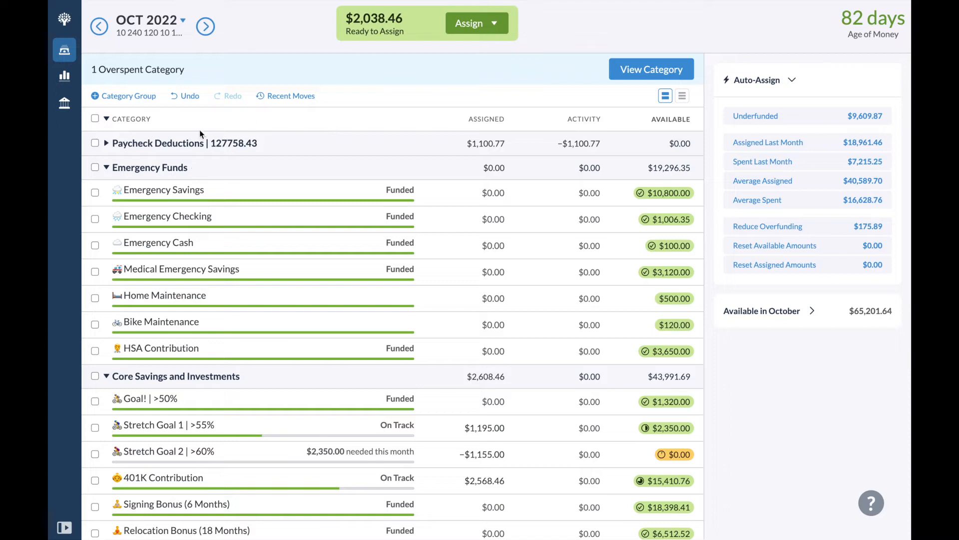
click(106, 168)
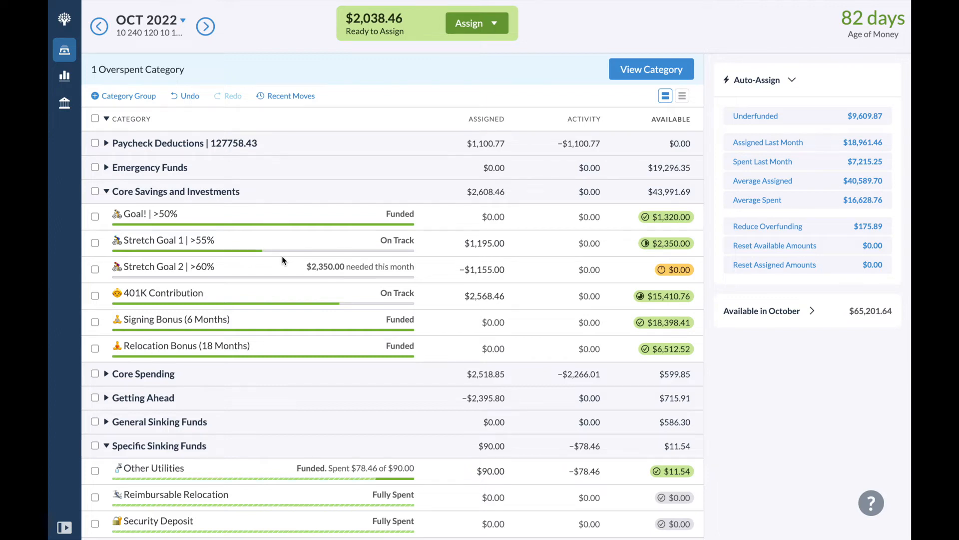
click(106, 192)
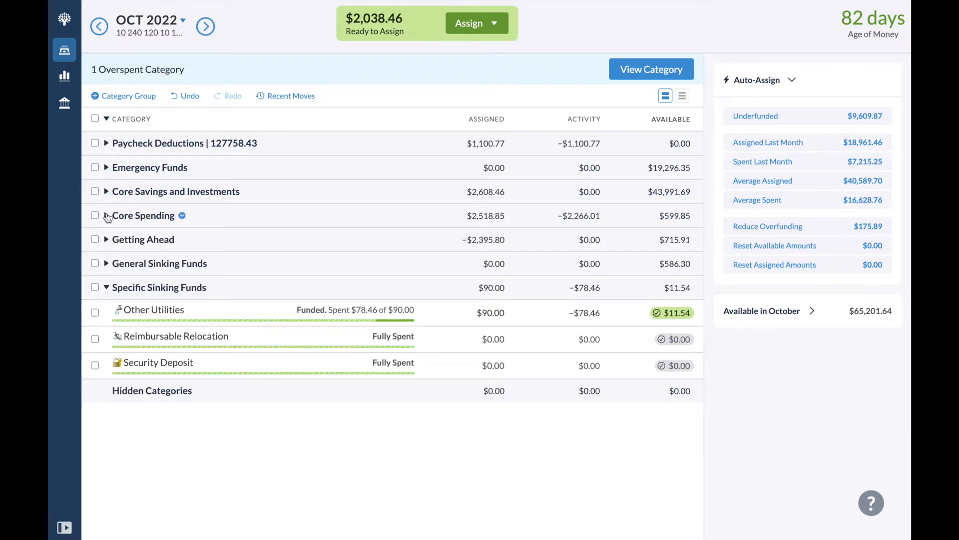
Expand Core Spending and review the details of Household Utilities and Other Utilities plus the October activity of Personal Utilities
click(107, 217)
scroll(107, 216, down, 3)
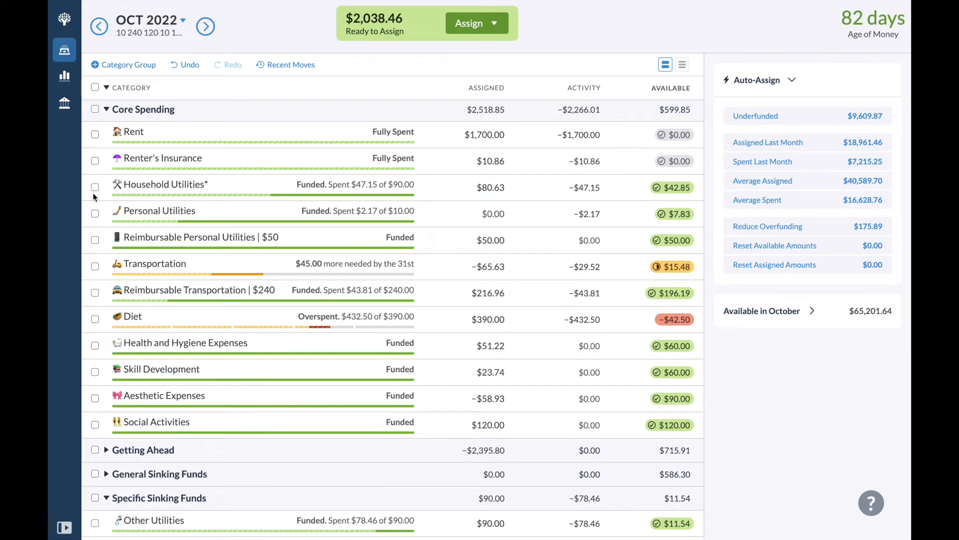
click(410, 189)
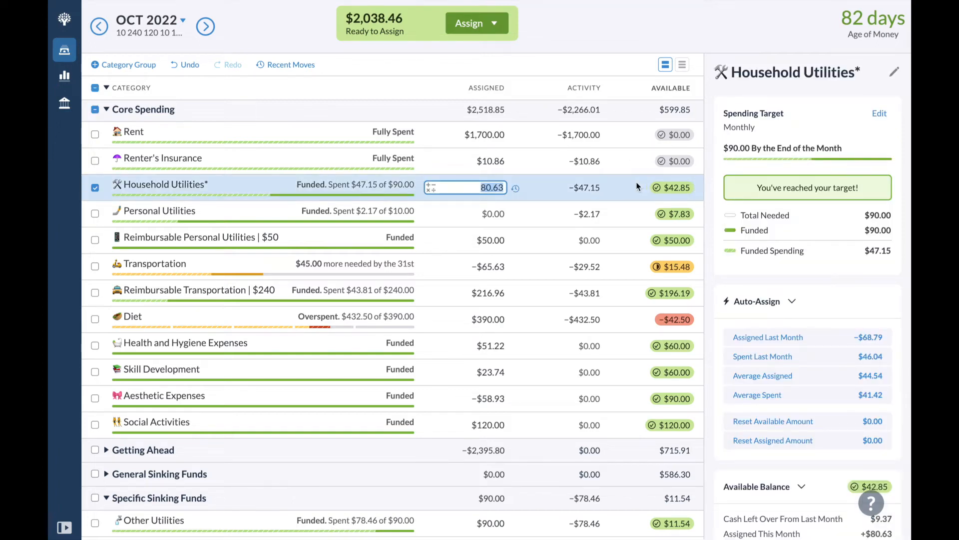
scroll(287, 424, down, 1)
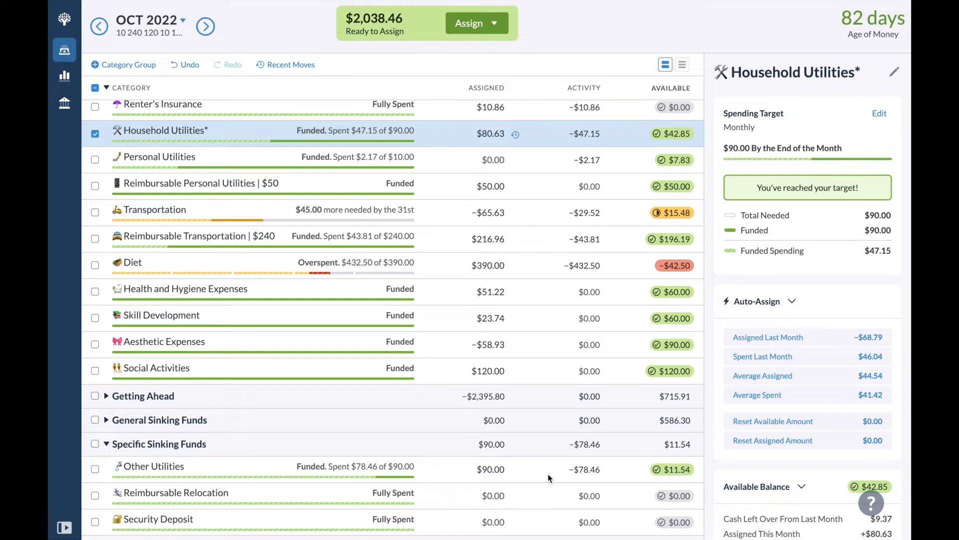
click(549, 478)
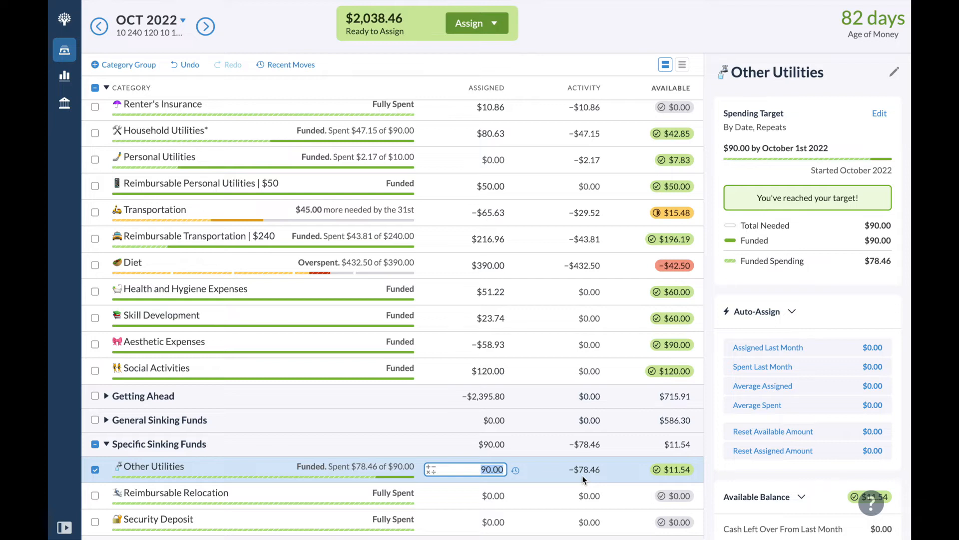
click(95, 470)
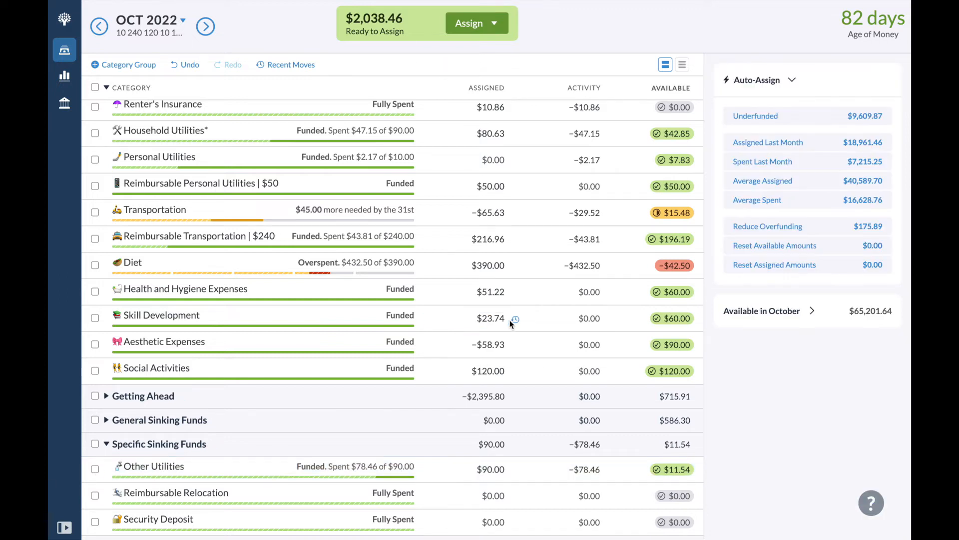
click(585, 161)
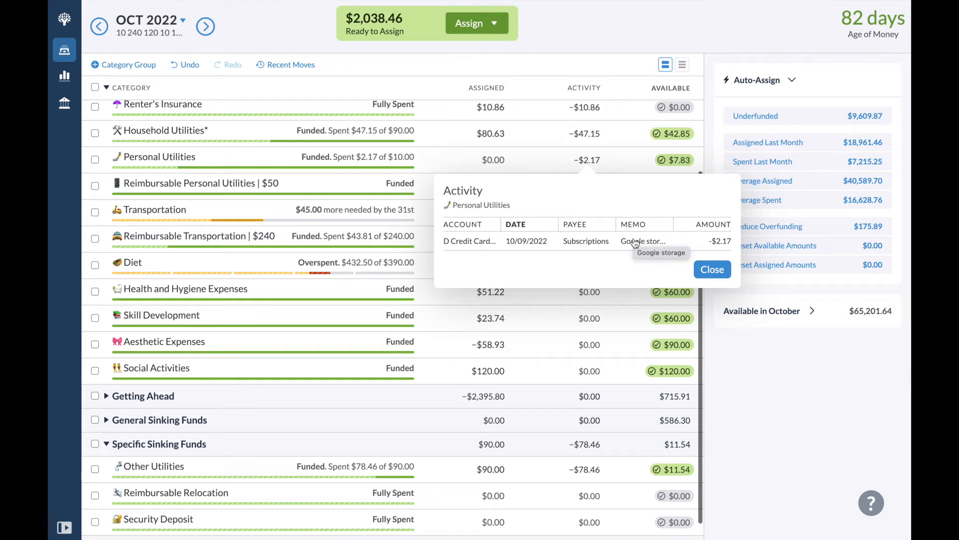
click(623, 298)
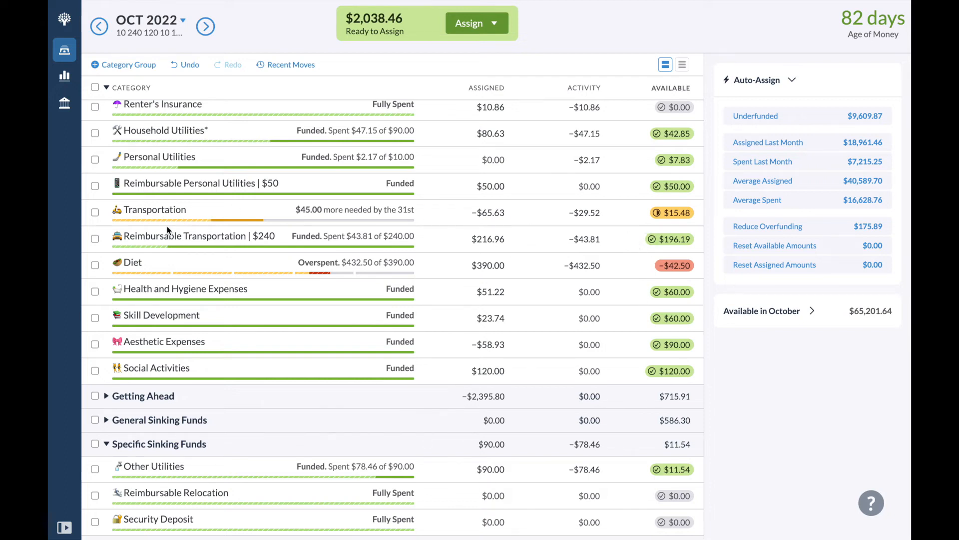
Inspect the details of the Transportation, Social Activities and Diet categories
click(95, 213)
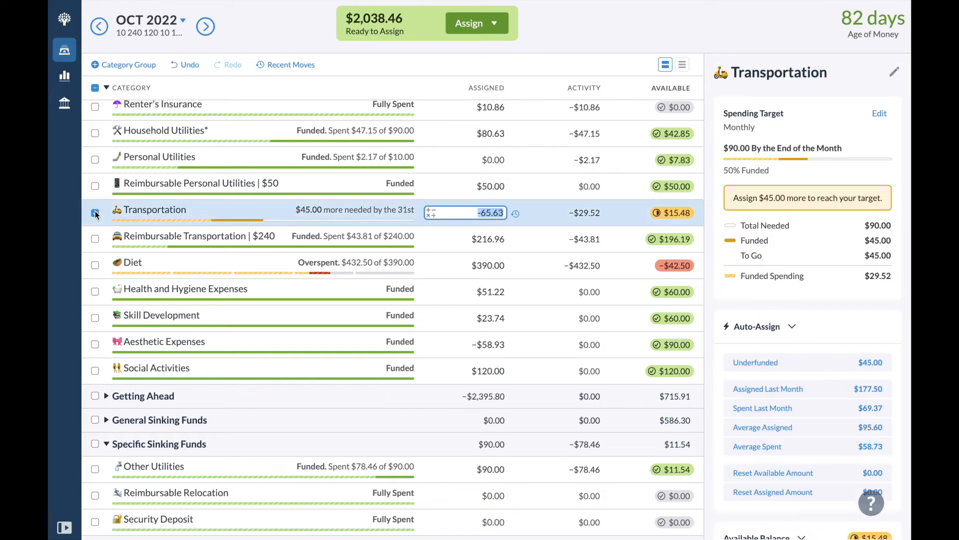
click(95, 371)
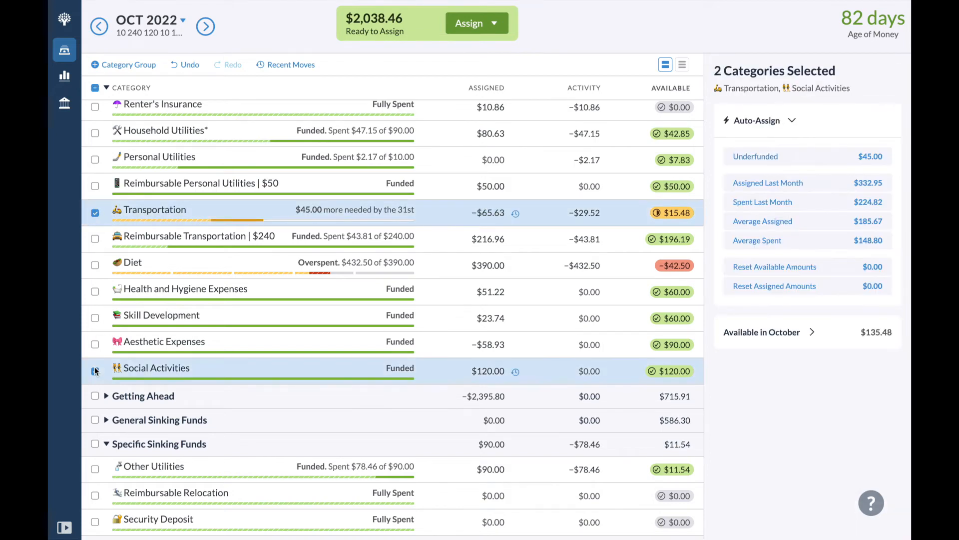
click(95, 371)
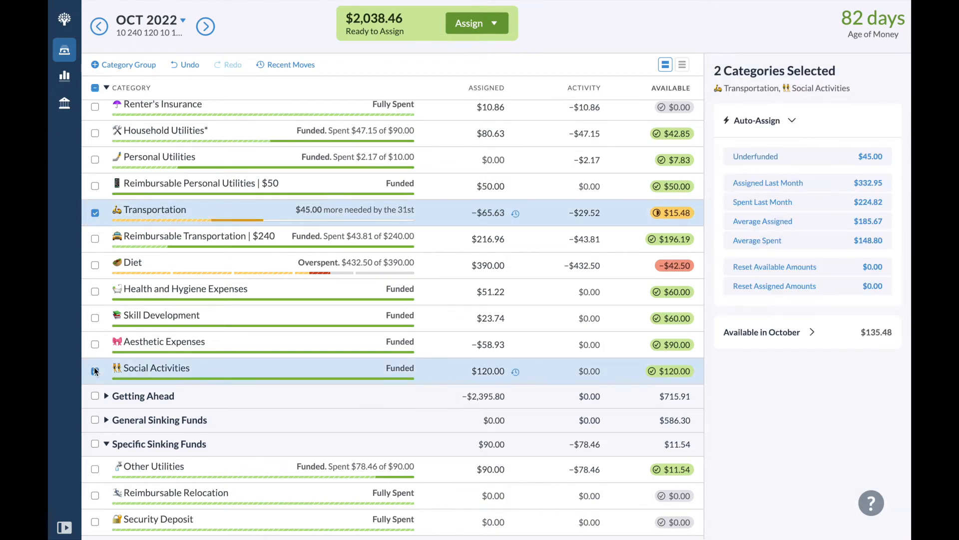
click(95, 213)
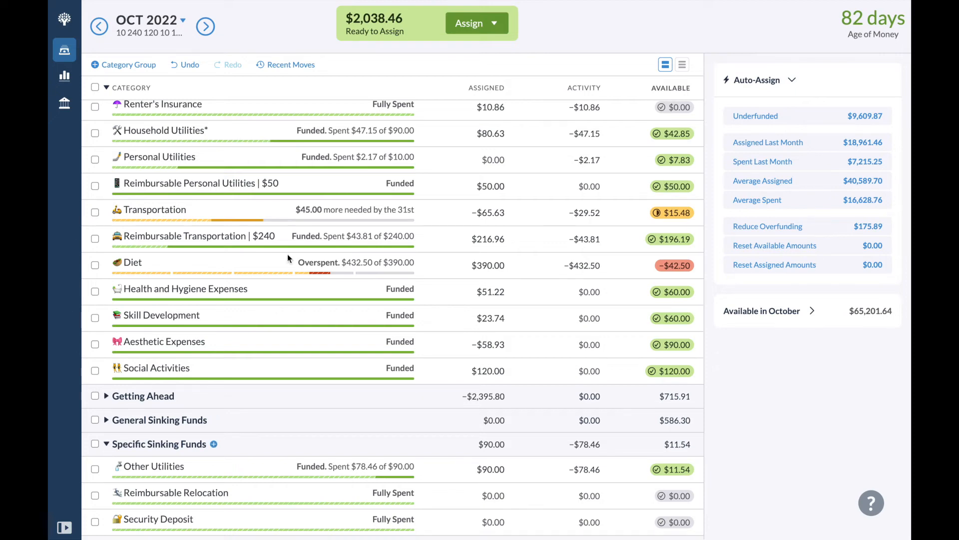
click(447, 262)
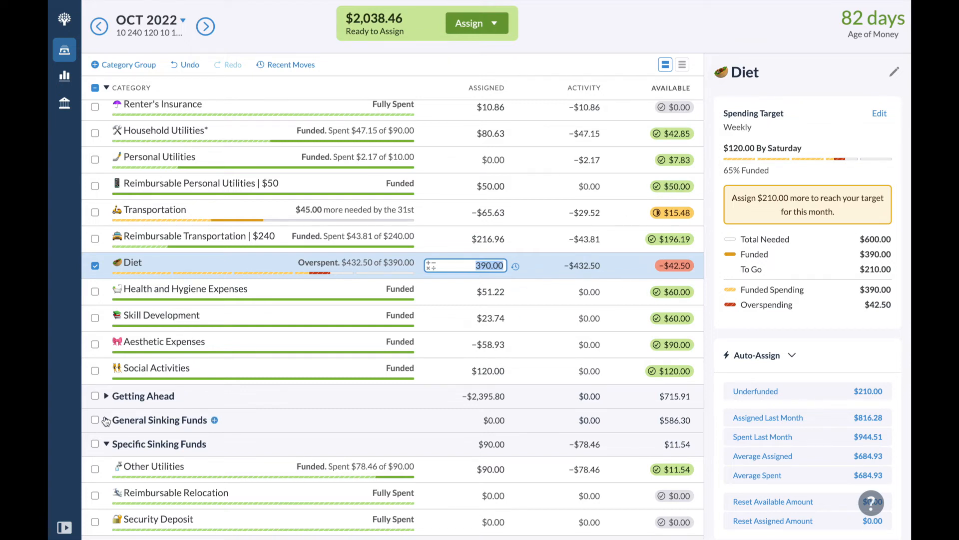
Collapse the Specific Sinking Funds group and expand the Getting Ahead group
click(107, 444)
click(107, 456)
scroll(454, 406, down, 1)
scroll(455, 406, down, 1)
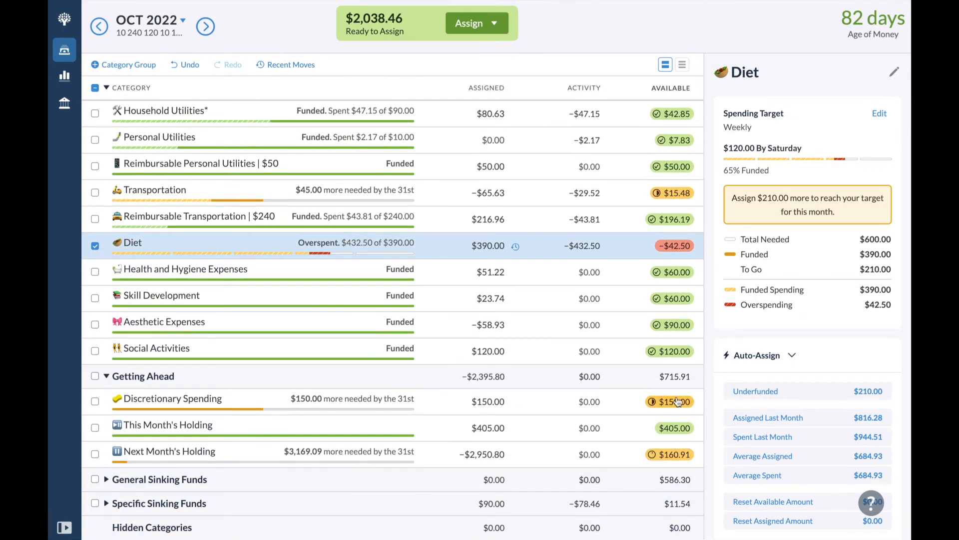
click(672, 401)
text(40)
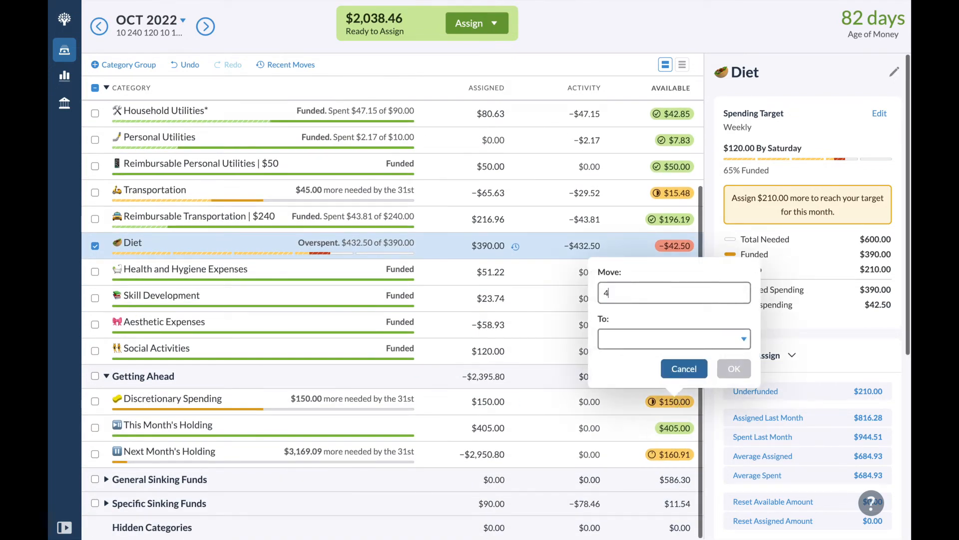
click(655, 338)
text(dis)
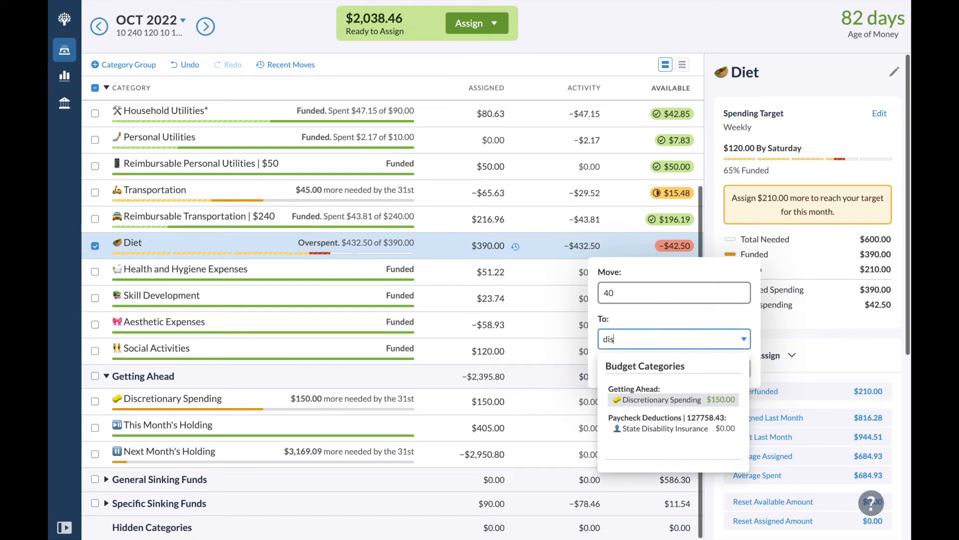
key(Return)
key(Return)
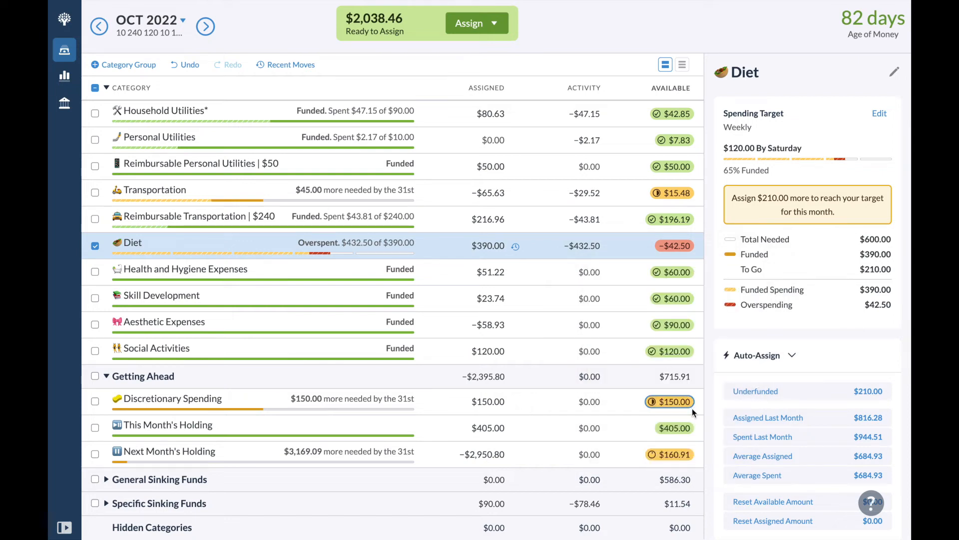
Mark the "45 transportation" line with an x in the notes of This Month's Holding
scroll(755, 479, down, 2)
click(817, 480)
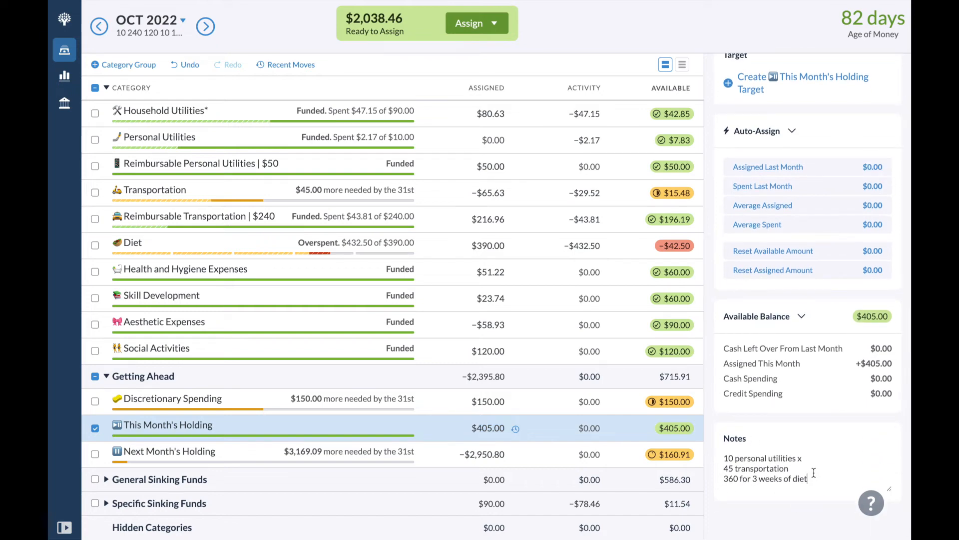
click(814, 470)
text(x)
Move 45.00 from This Month's Holding to the Transportation category
click(675, 428)
text(45.00)
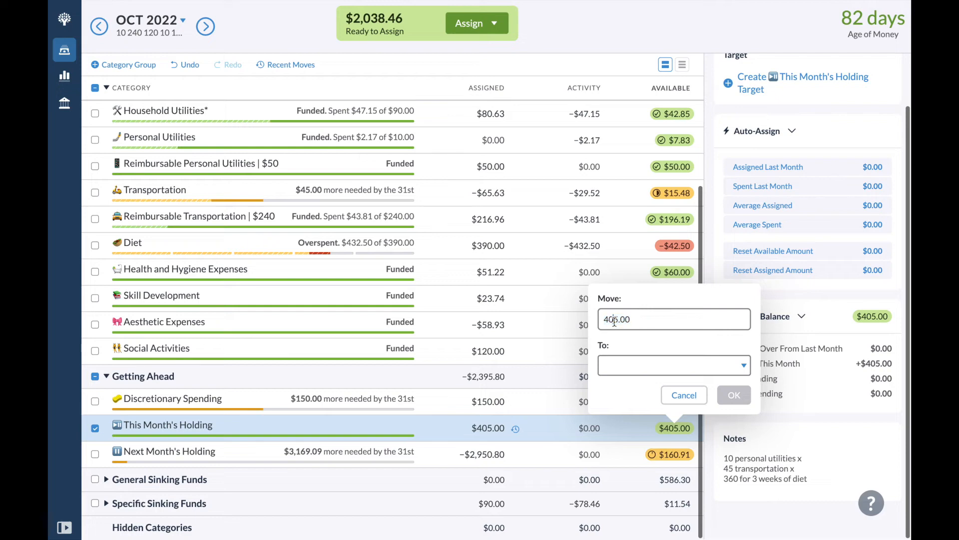
click(636, 364)
text(tran)
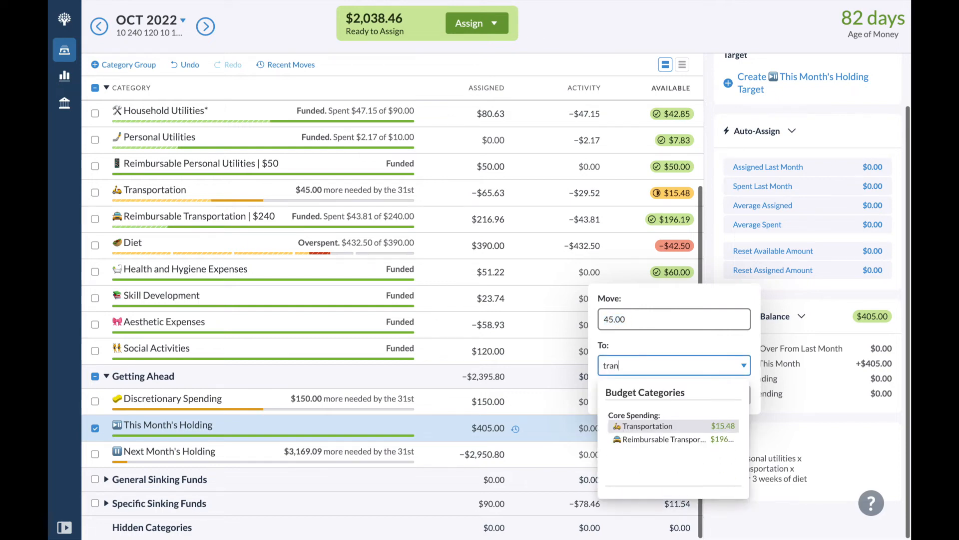
key(Return)
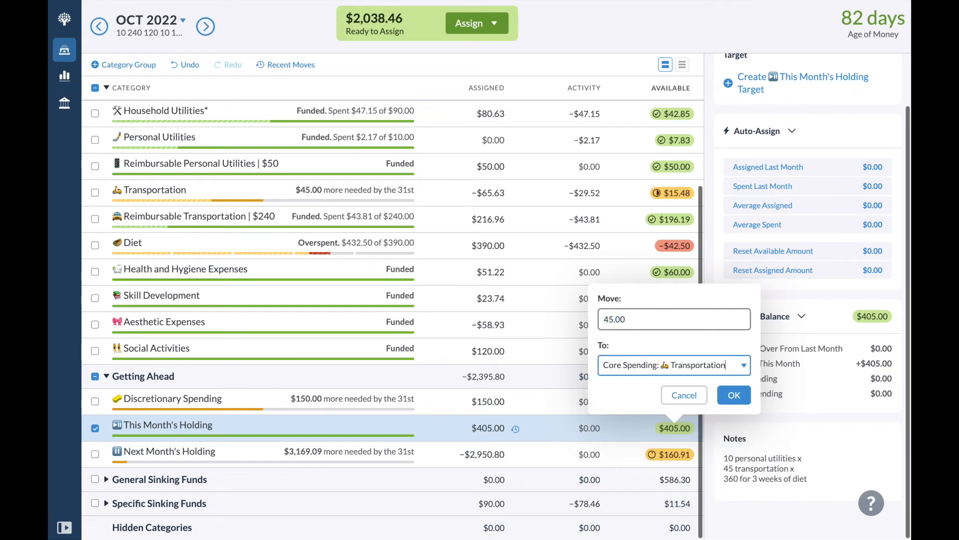
click(735, 394)
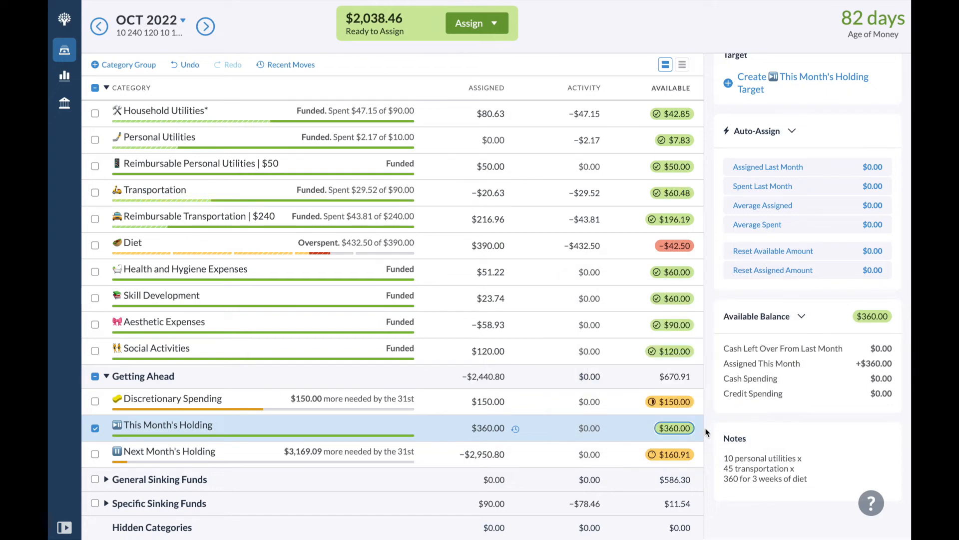
Move 120 from This Month's Holding to the Diet category
click(674, 428)
key(BackSpace)
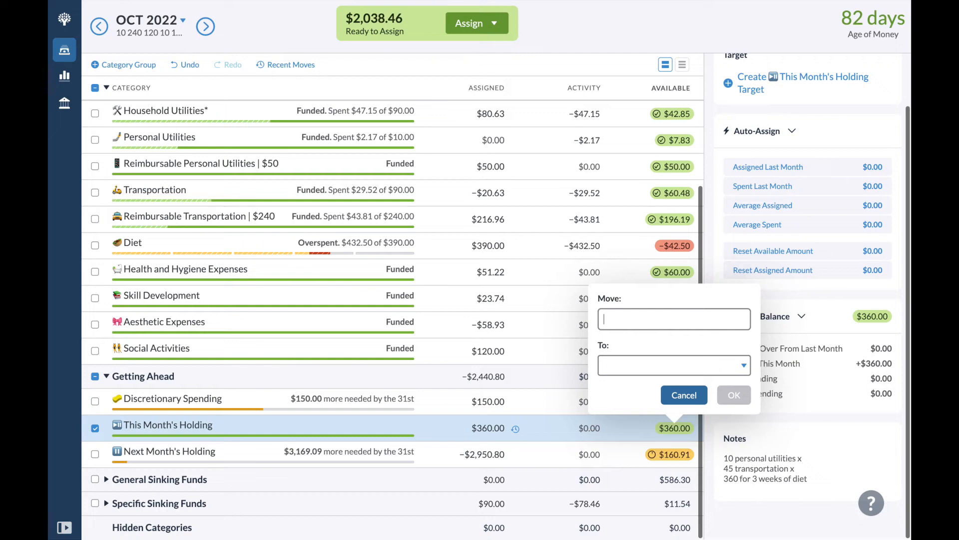
text(120)
click(656, 357)
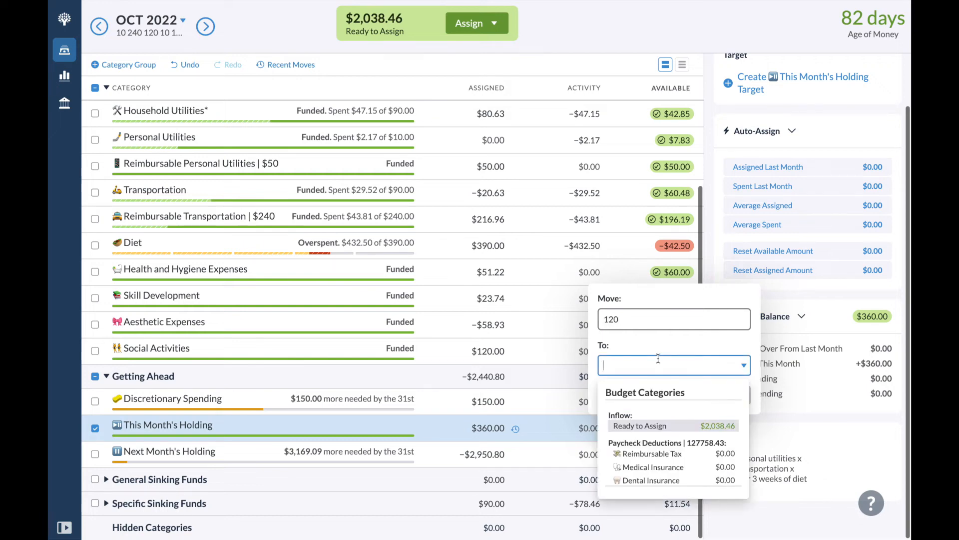
text(die)
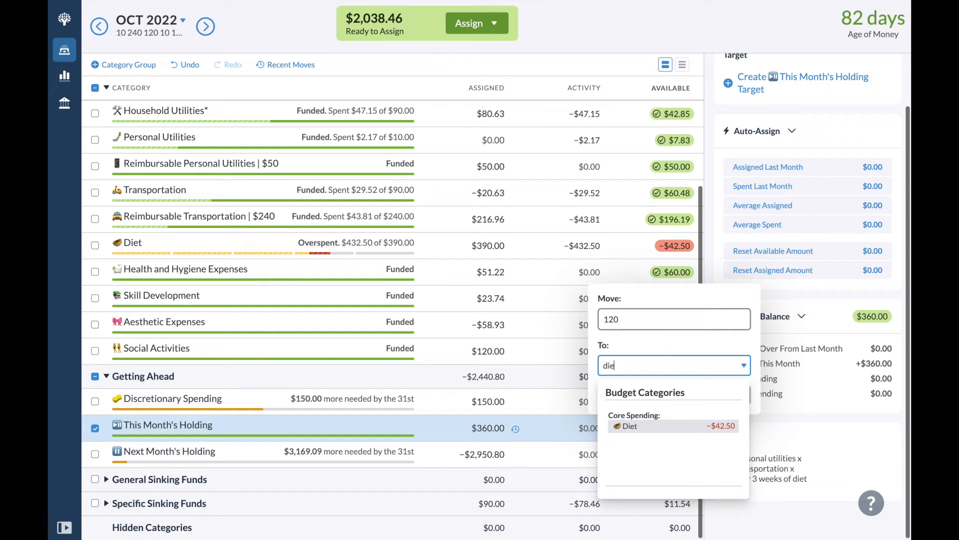
click(661, 425)
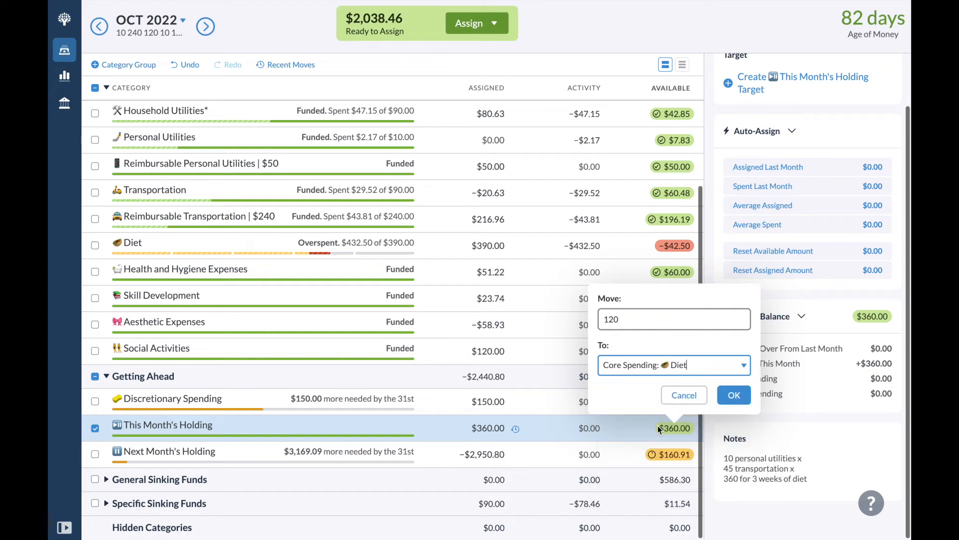
click(733, 398)
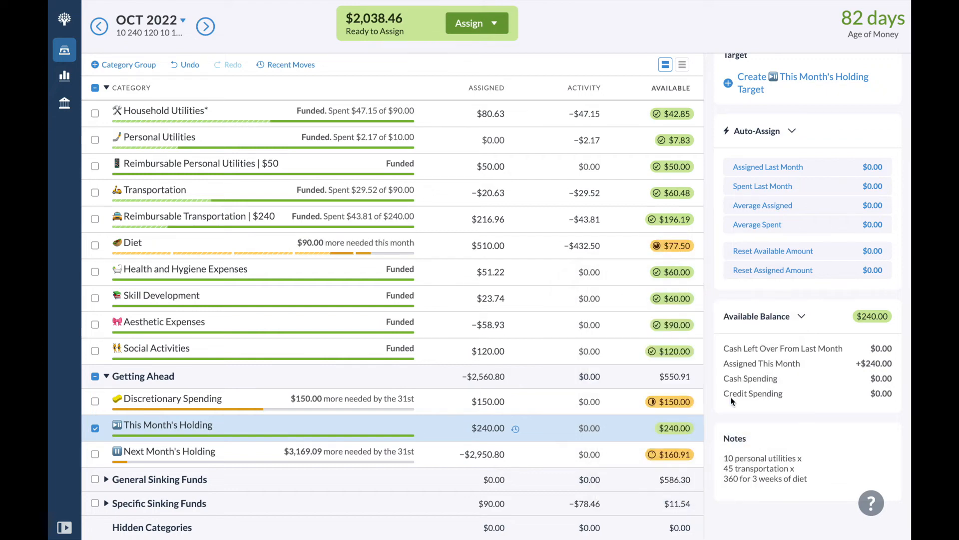
Move 40 from Discretionary Spending to the Diet category
click(670, 401)
key(BackSpace)
text(40)
click(616, 337)
text(diet)
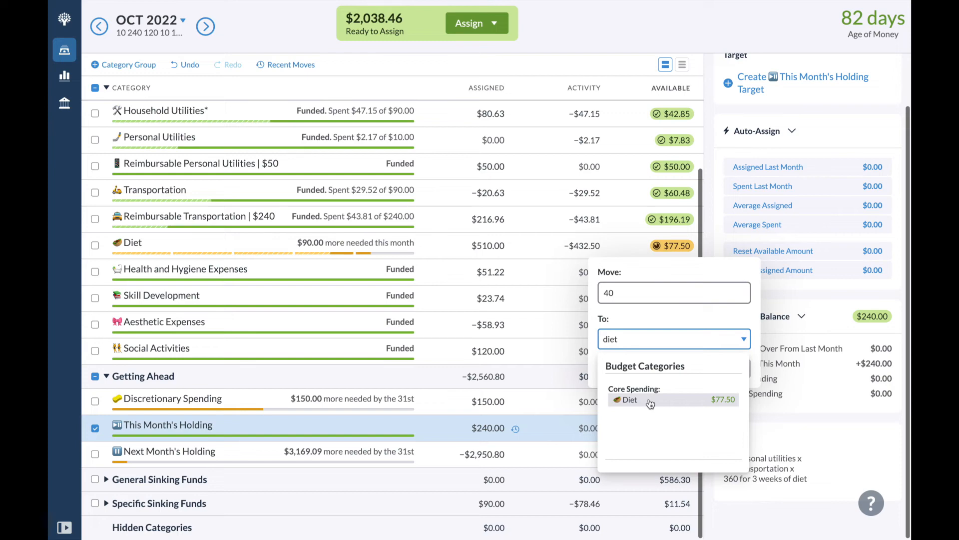
click(650, 403)
click(736, 374)
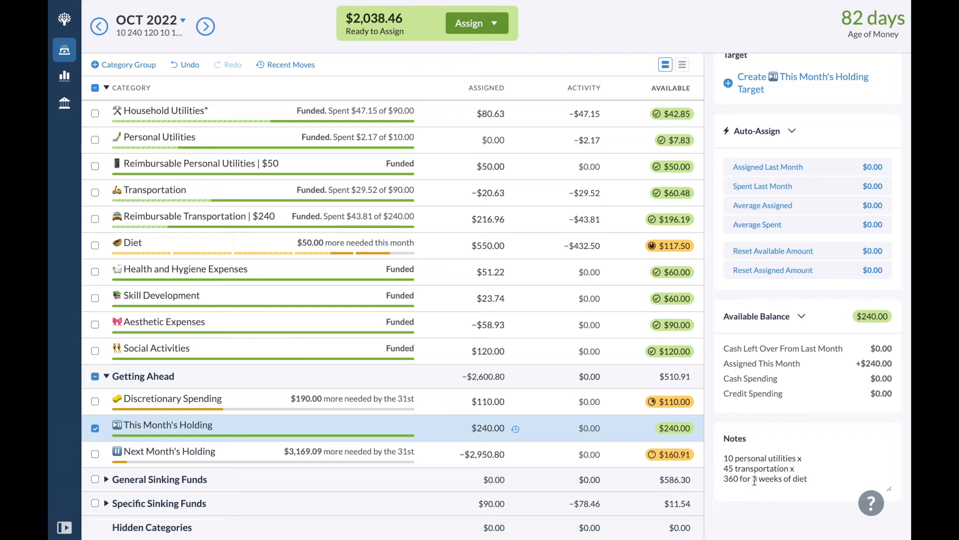
Update the amount on the diet line in This Month's Holding's notes and change its duration to 2 weeks
click(732, 478)
key(BackSpace)
key(BackSpace)
text(12)
click(758, 481)
key(BackSpace)
text(2)
click(817, 518)
click(93, 427)
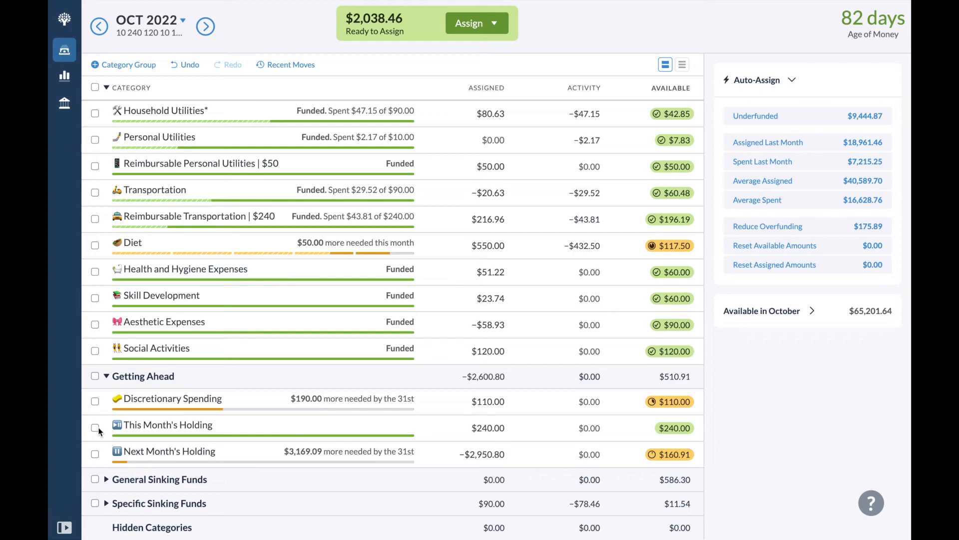
click(99, 428)
click(95, 428)
Add 2038.46 to the assigned amount of Next Month's Holding and deselect the category
scroll(311, 304, up, 3)
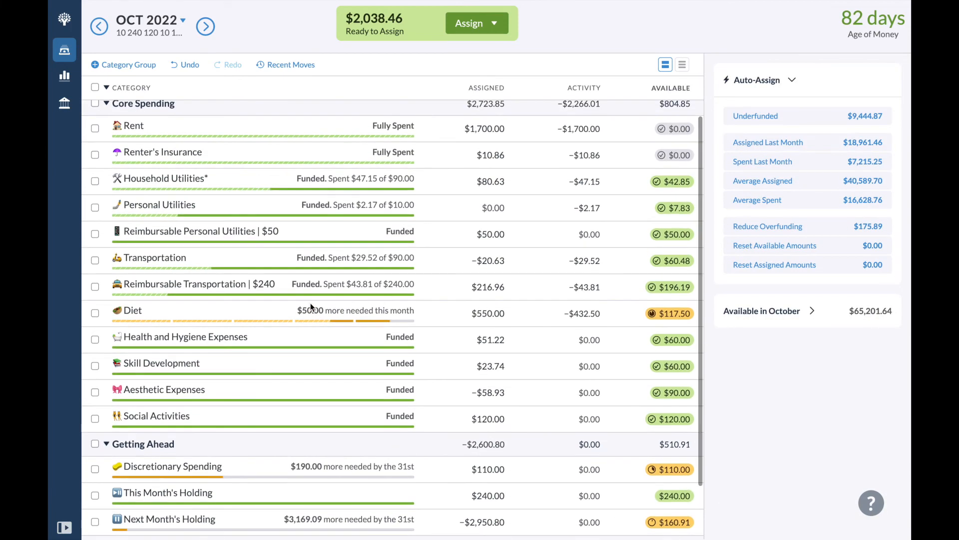
scroll(310, 303, down, 2)
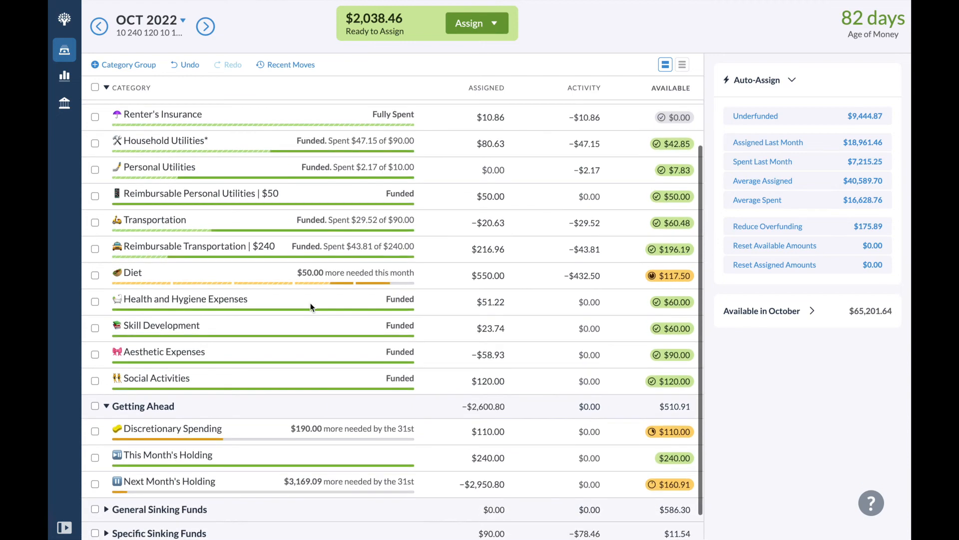
click(493, 484)
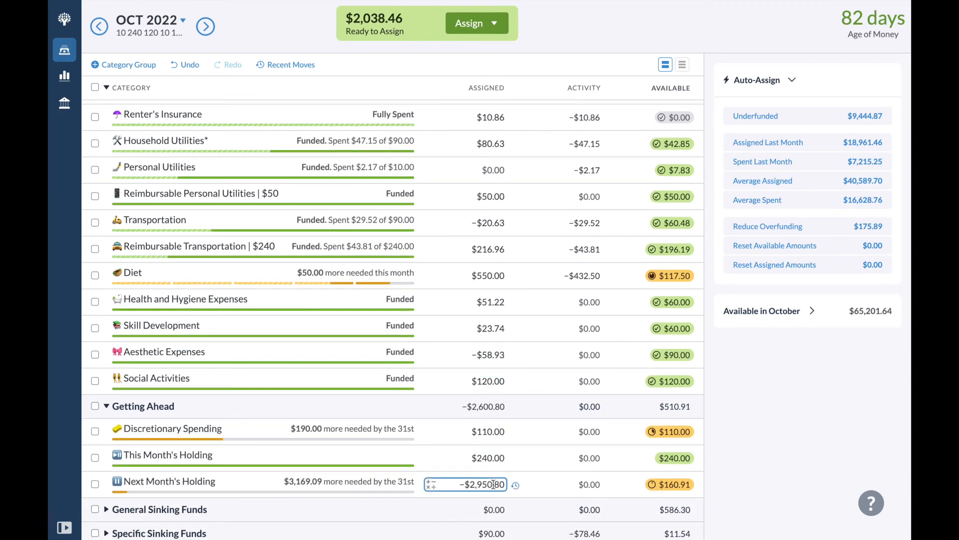
text(+)
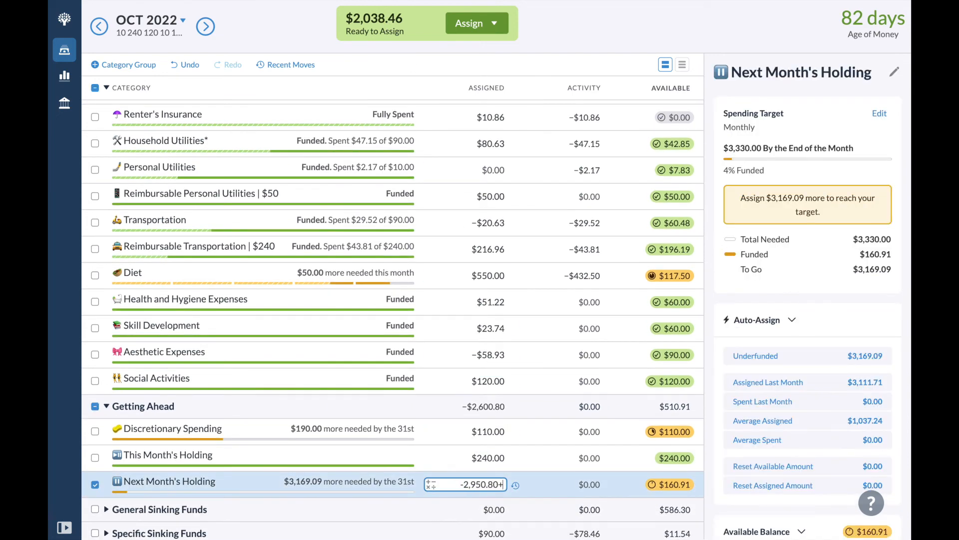
text(2038.46)
key(Return)
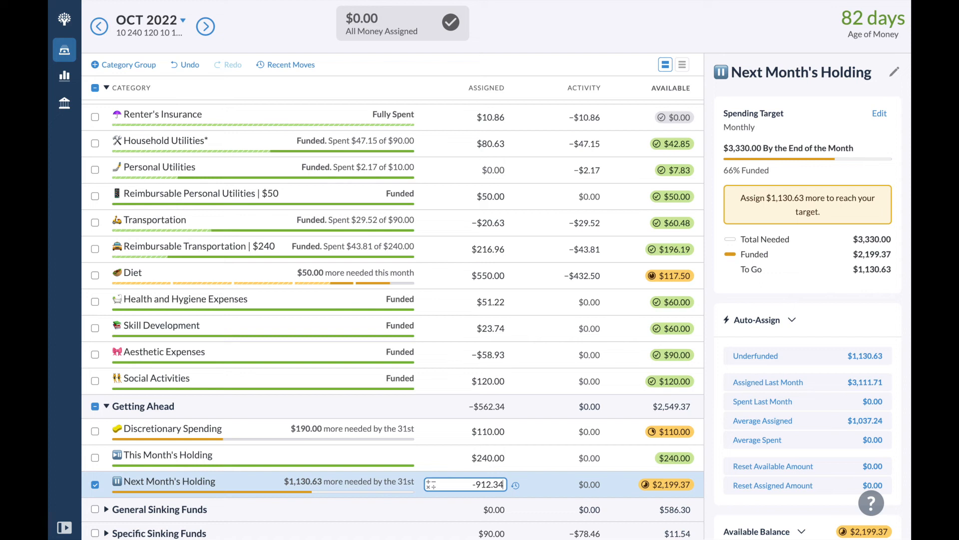
key(ctrl+a)
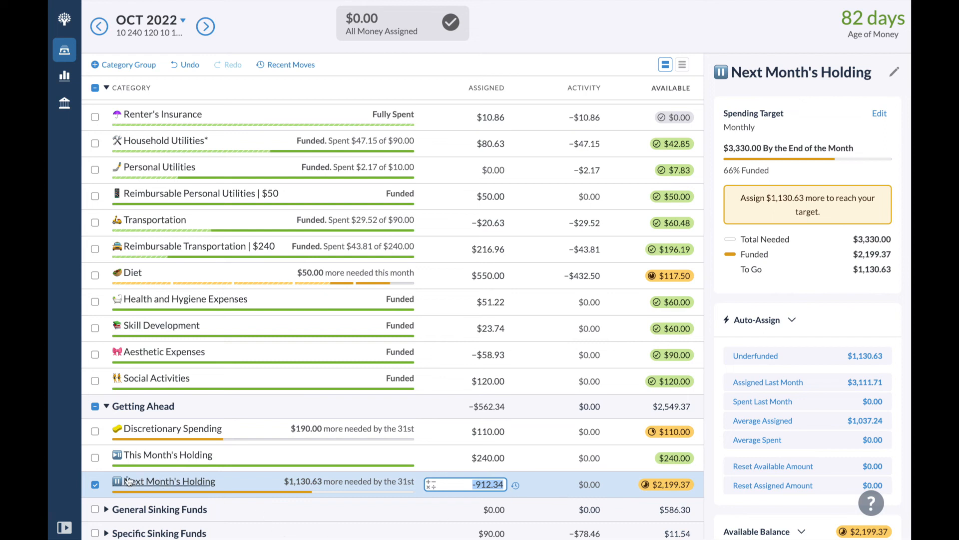
click(96, 483)
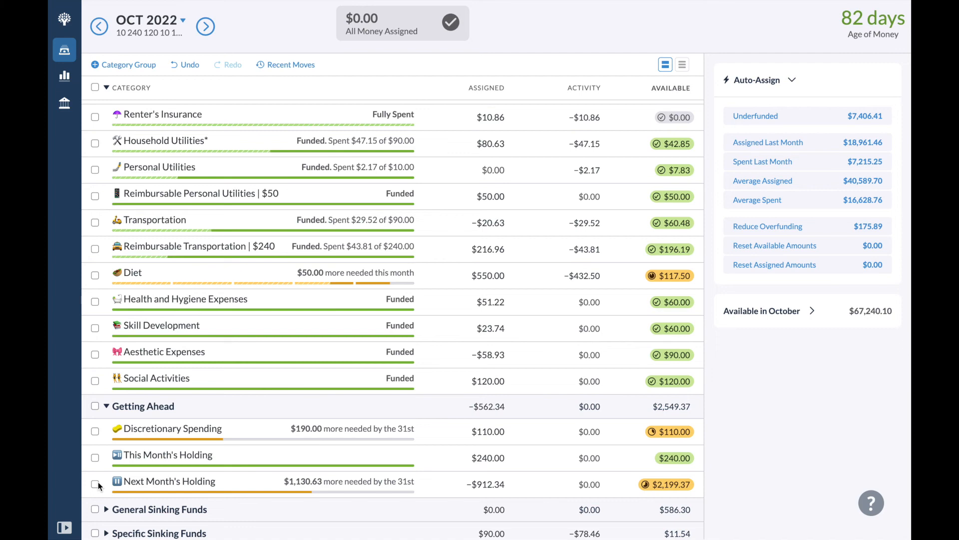
click(329, 481)
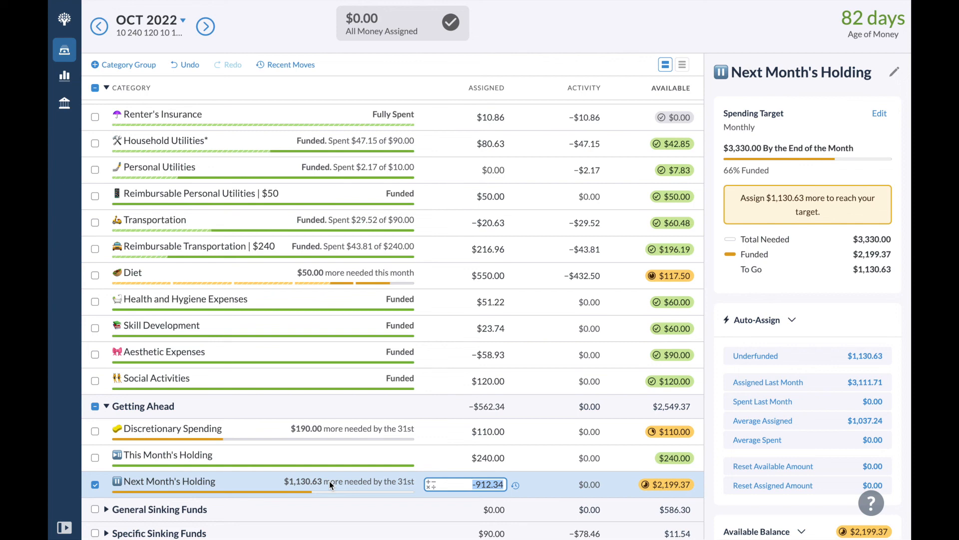
scroll(329, 481, up, 3)
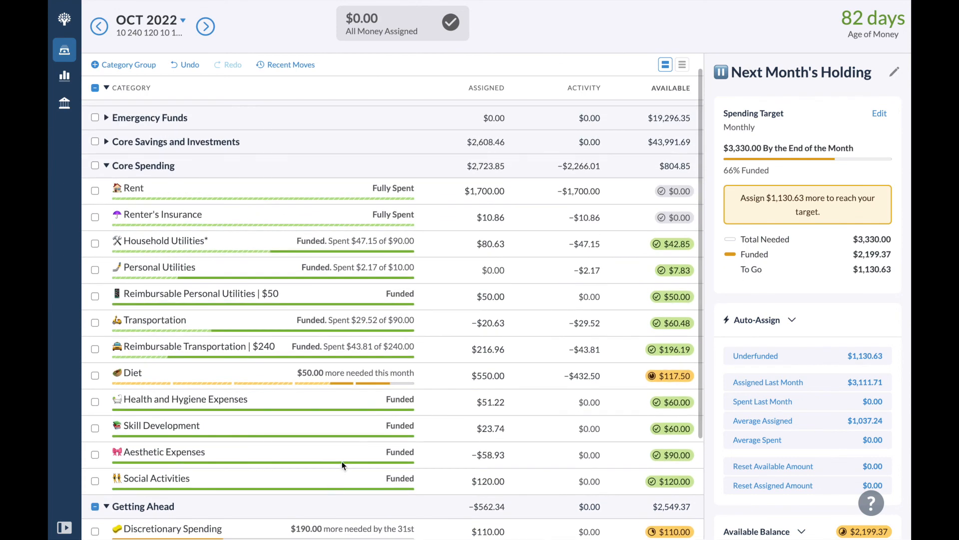
scroll(342, 462, down, 4)
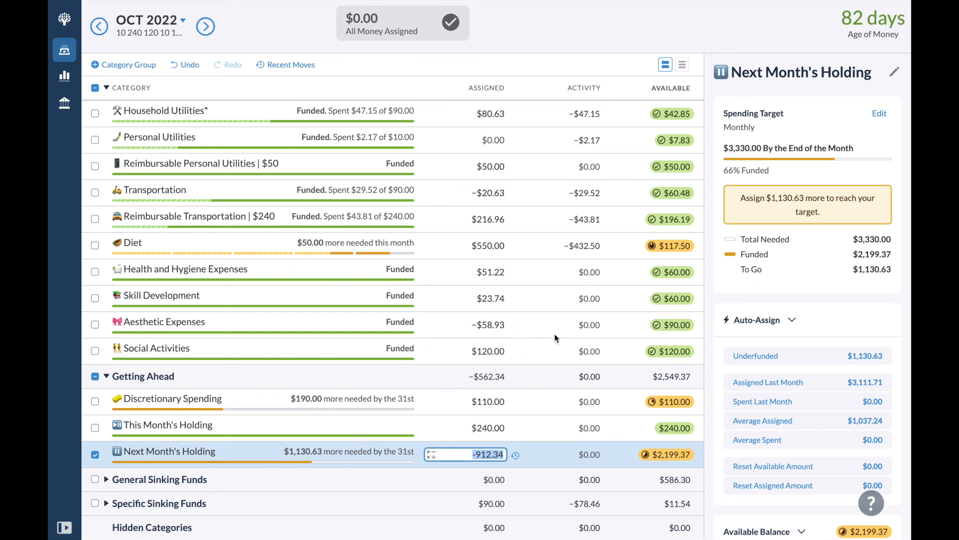
scroll(556, 338, up, 1)
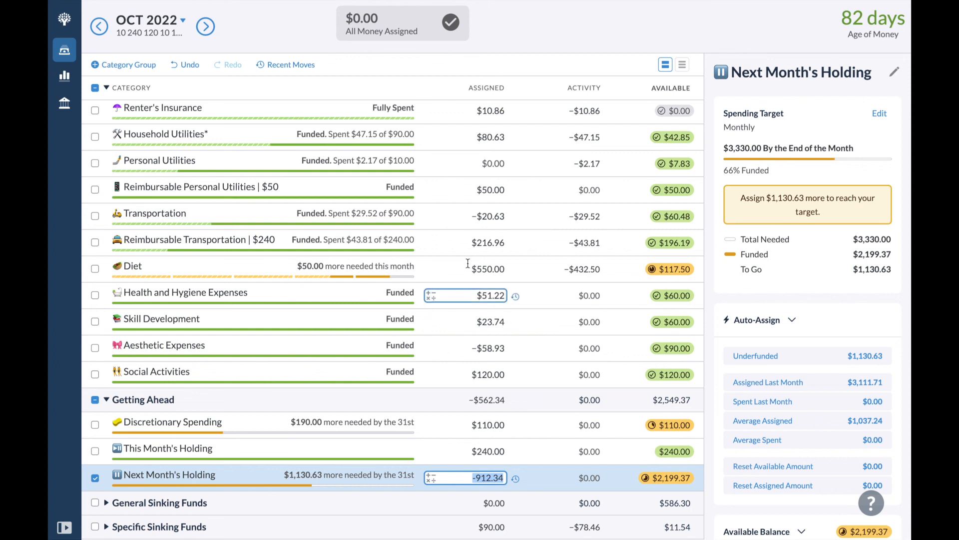